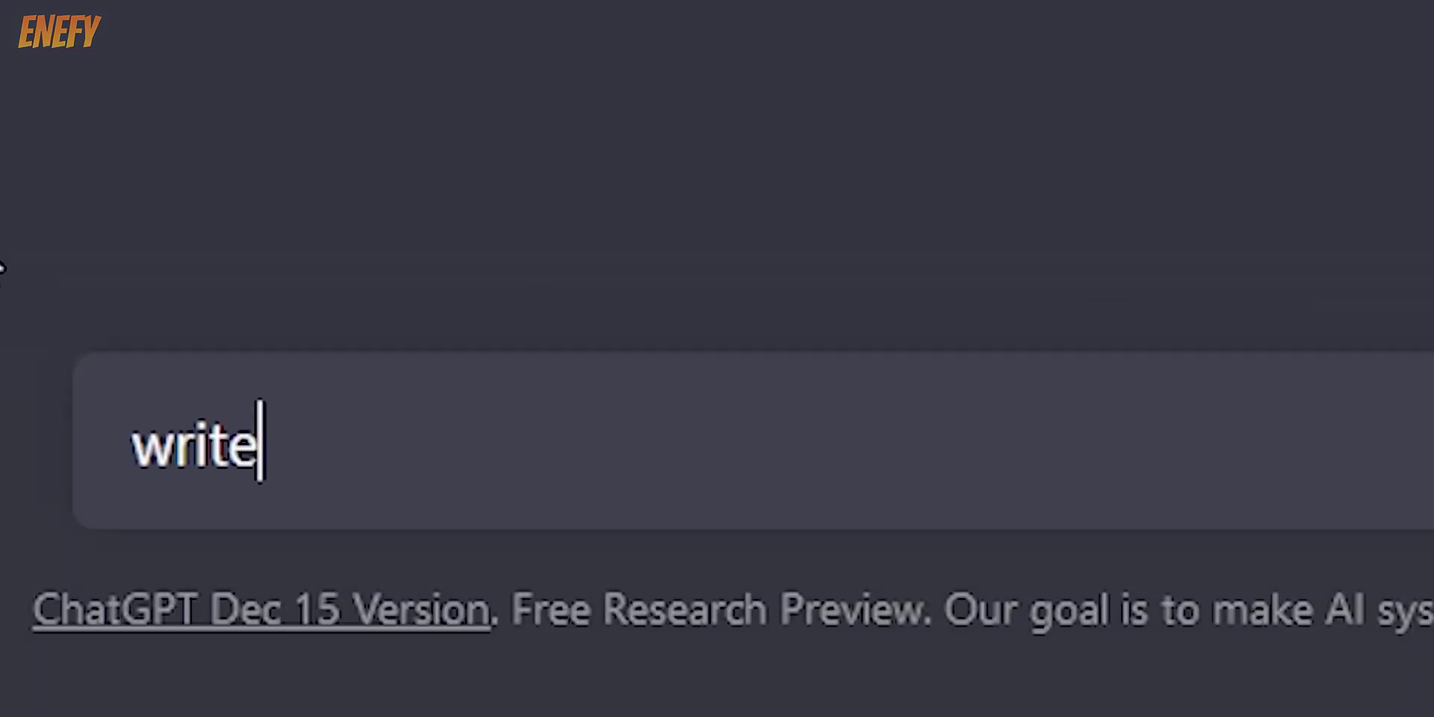
Step: Request a 'summer vacation' essay, then a shorter Tokyo version, then second-grade wording
{"action": "type", "text": "me an essay"}
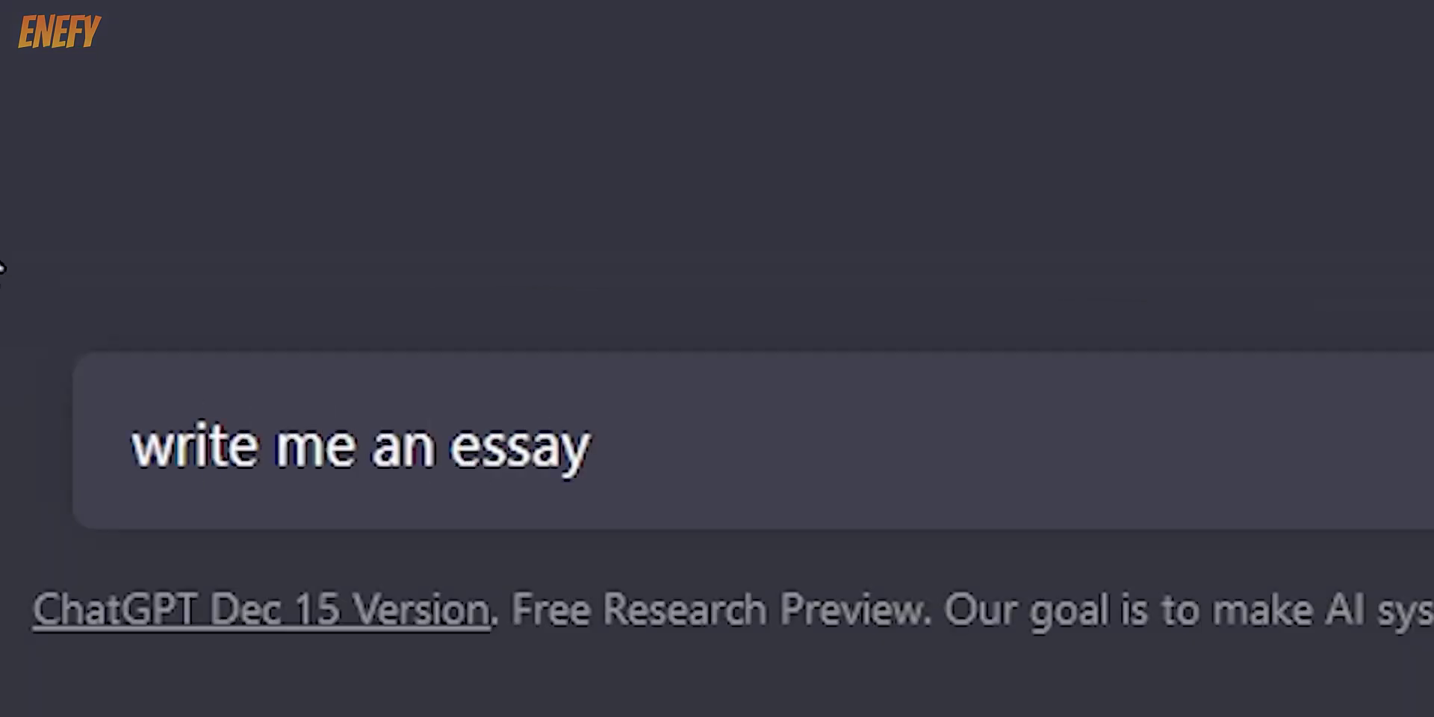
{"action": "type", "text": " about \"summer"}
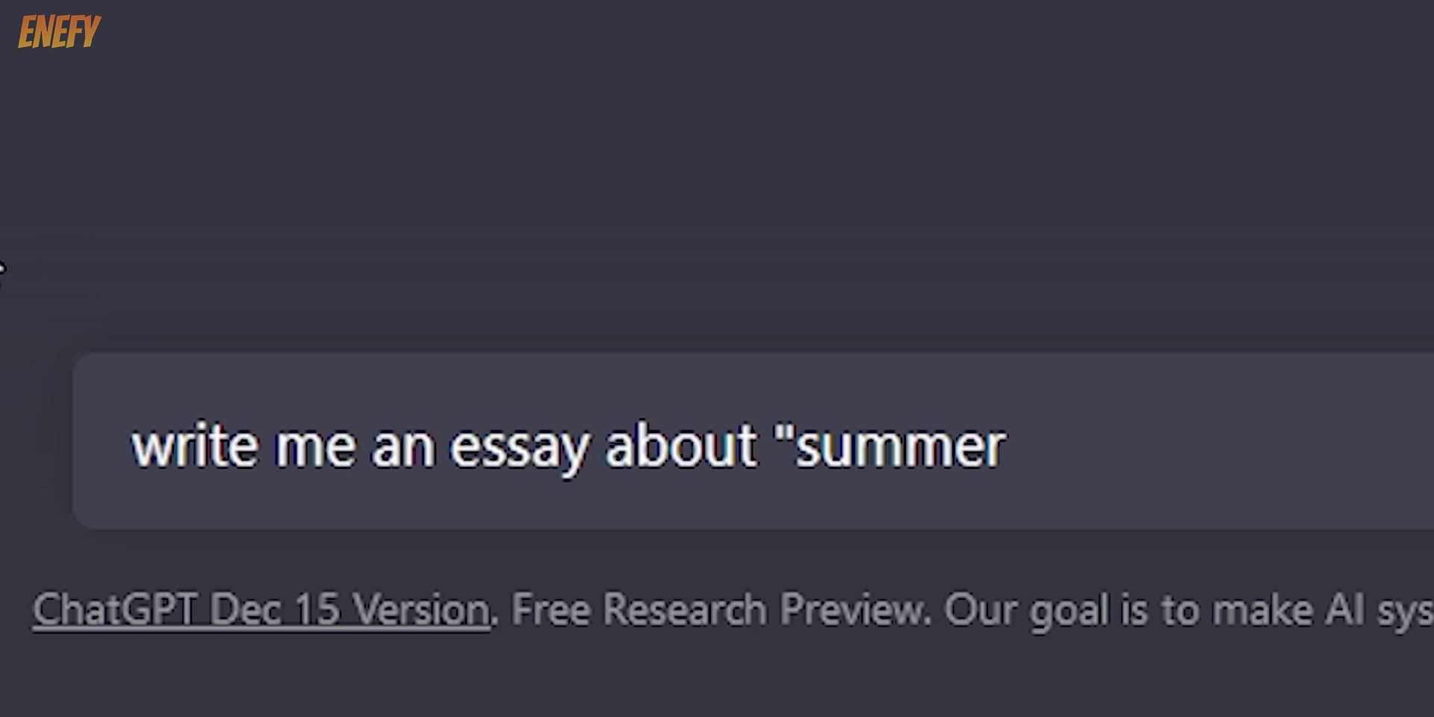
{"action": "type", "text": " vacation\""}
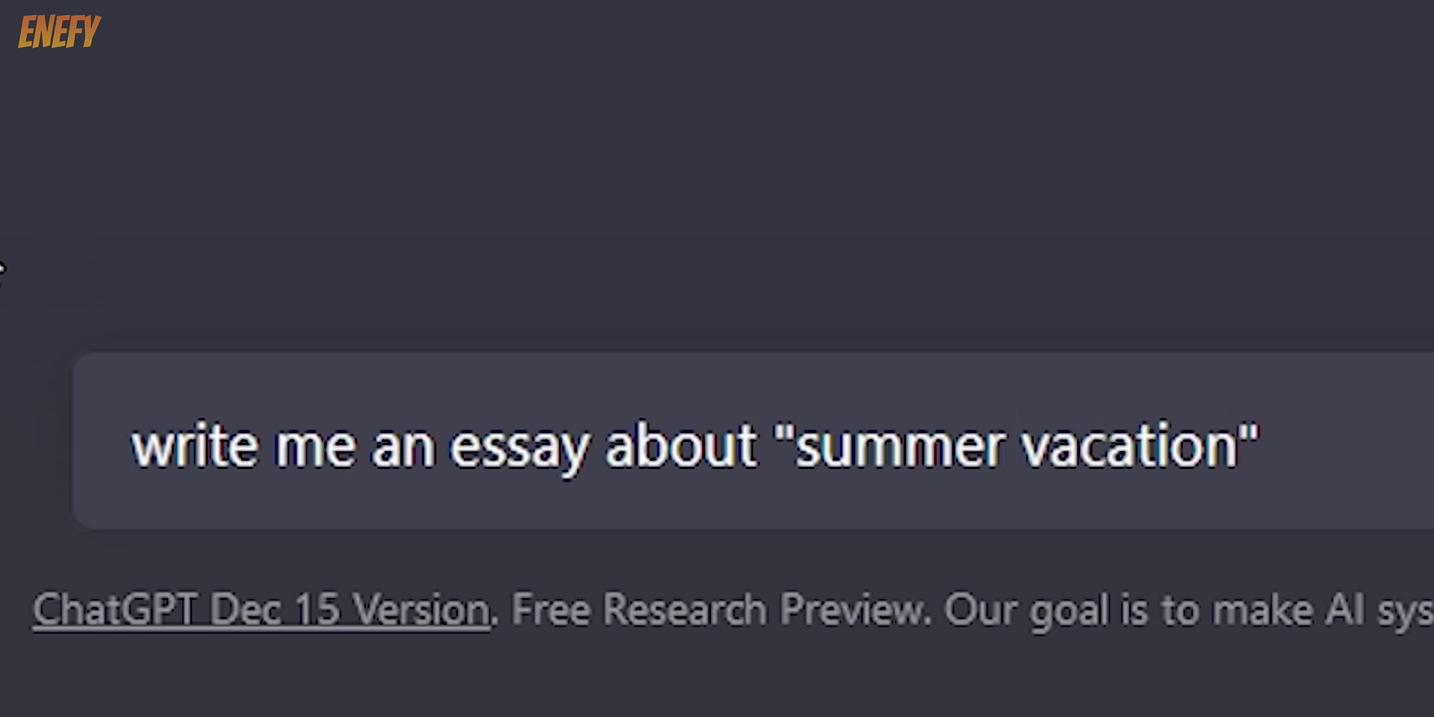
{"action": "key", "text": "Return"}
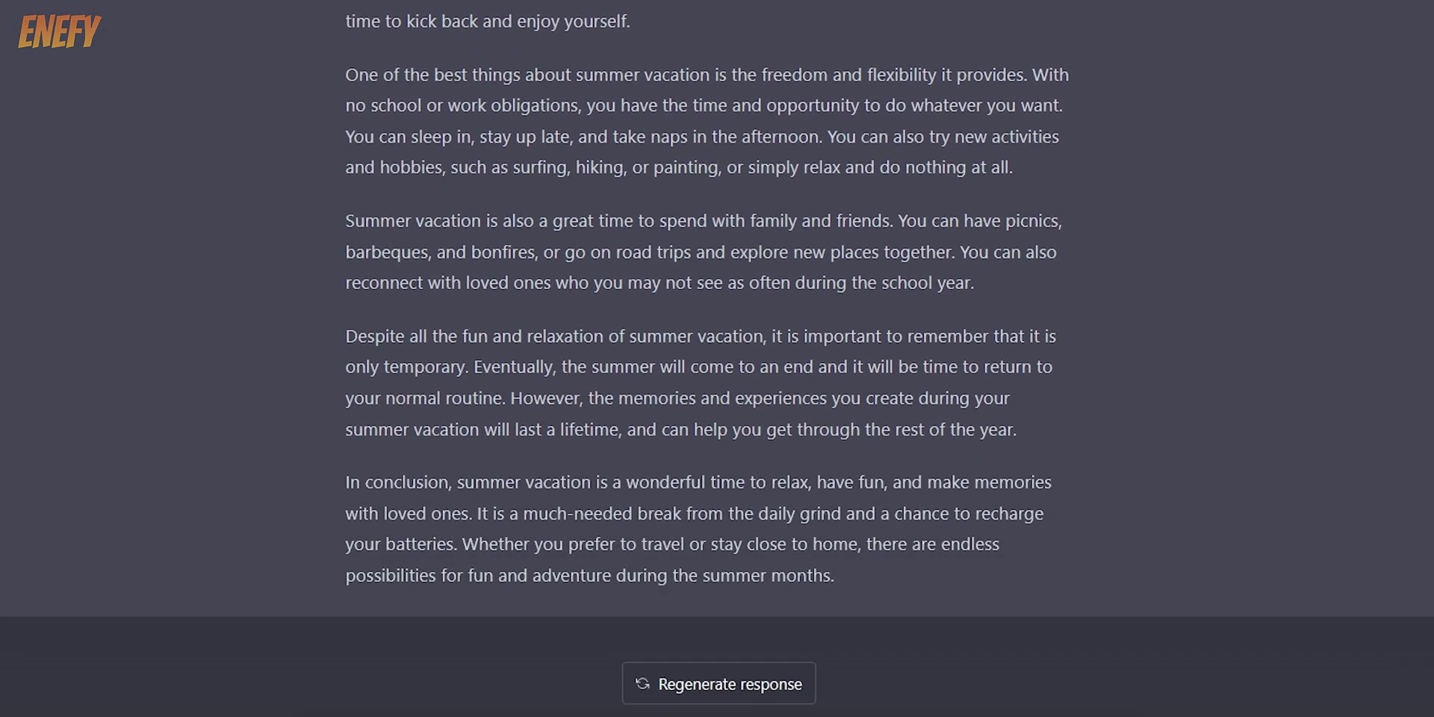
{"action": "type", "text": "make"}
{"action": "type", "text": " it shorter and mention the location of city tokyo"}
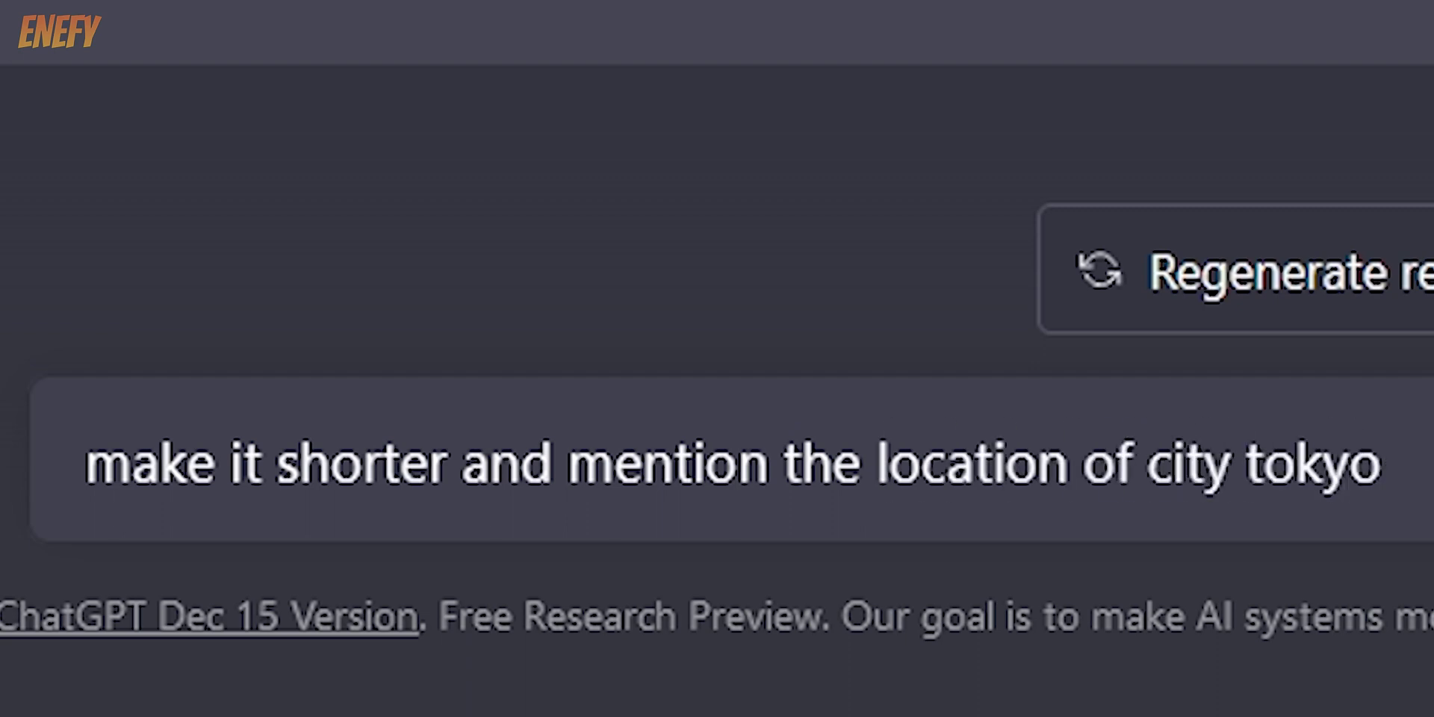
{"action": "key", "text": "Return"}
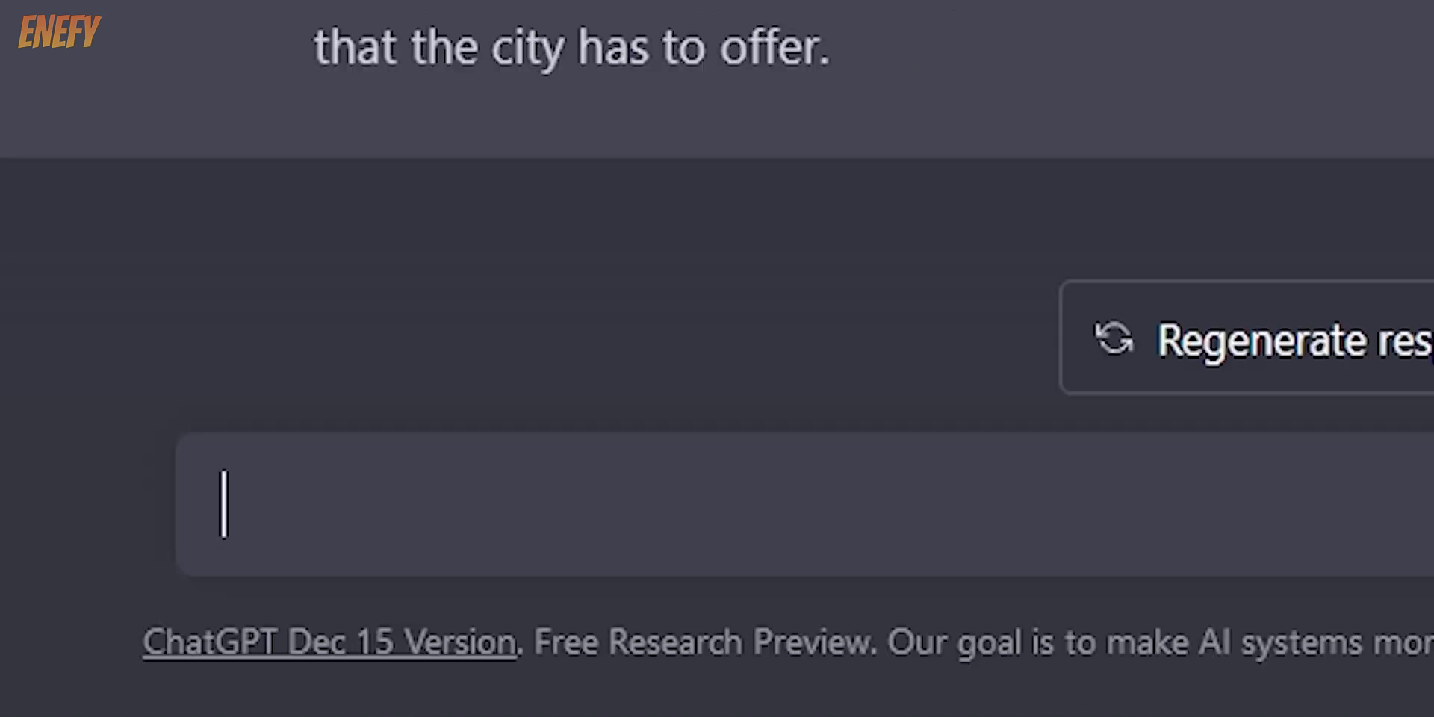
{"action": "type", "text": "can you write"}
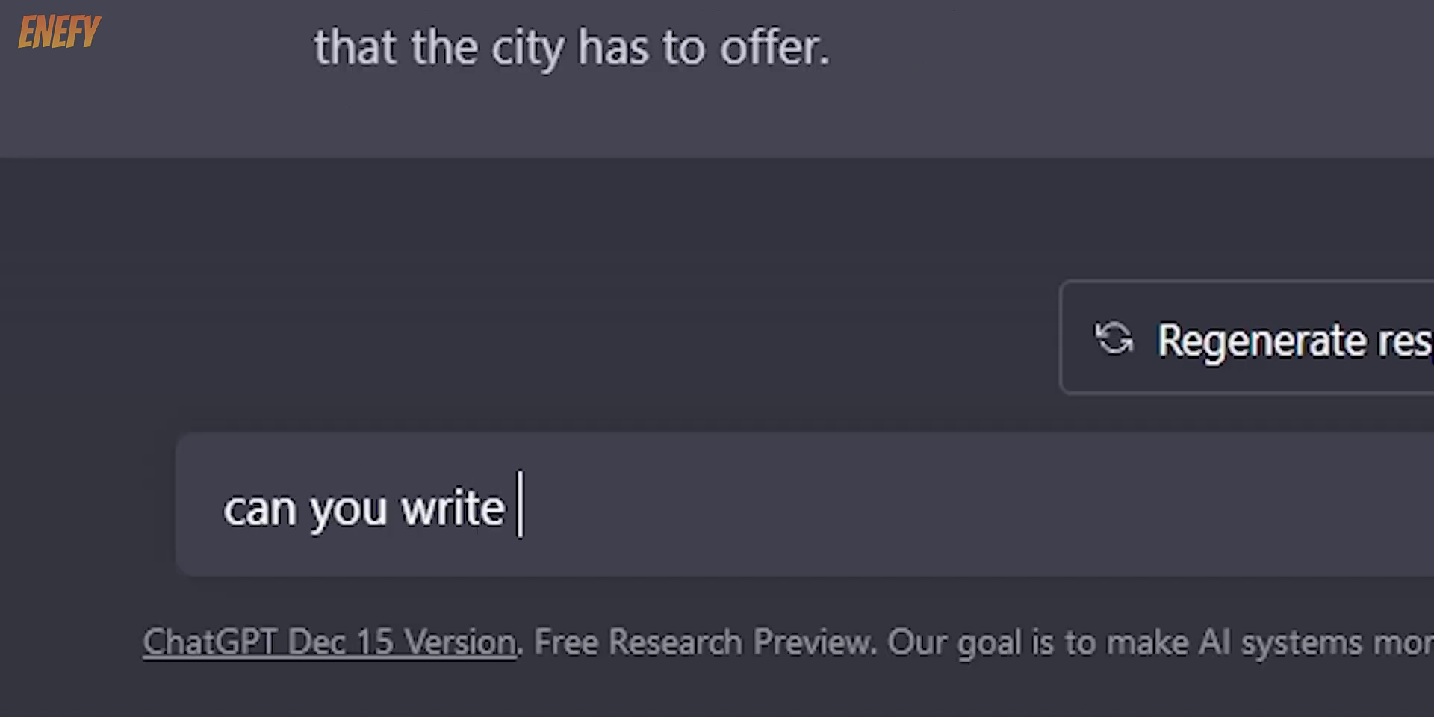
{"action": "type", "text": " it like a second grader"}
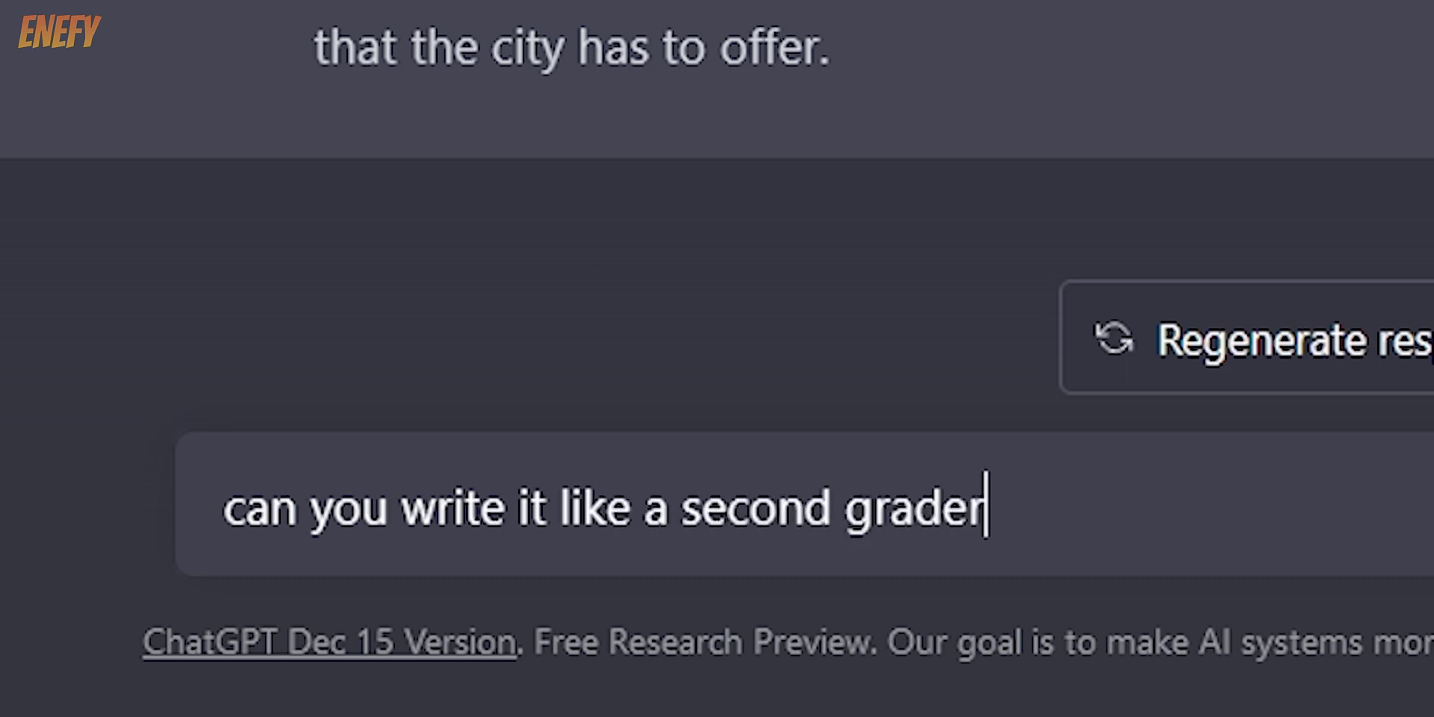
{"action": "key", "text": "Return"}
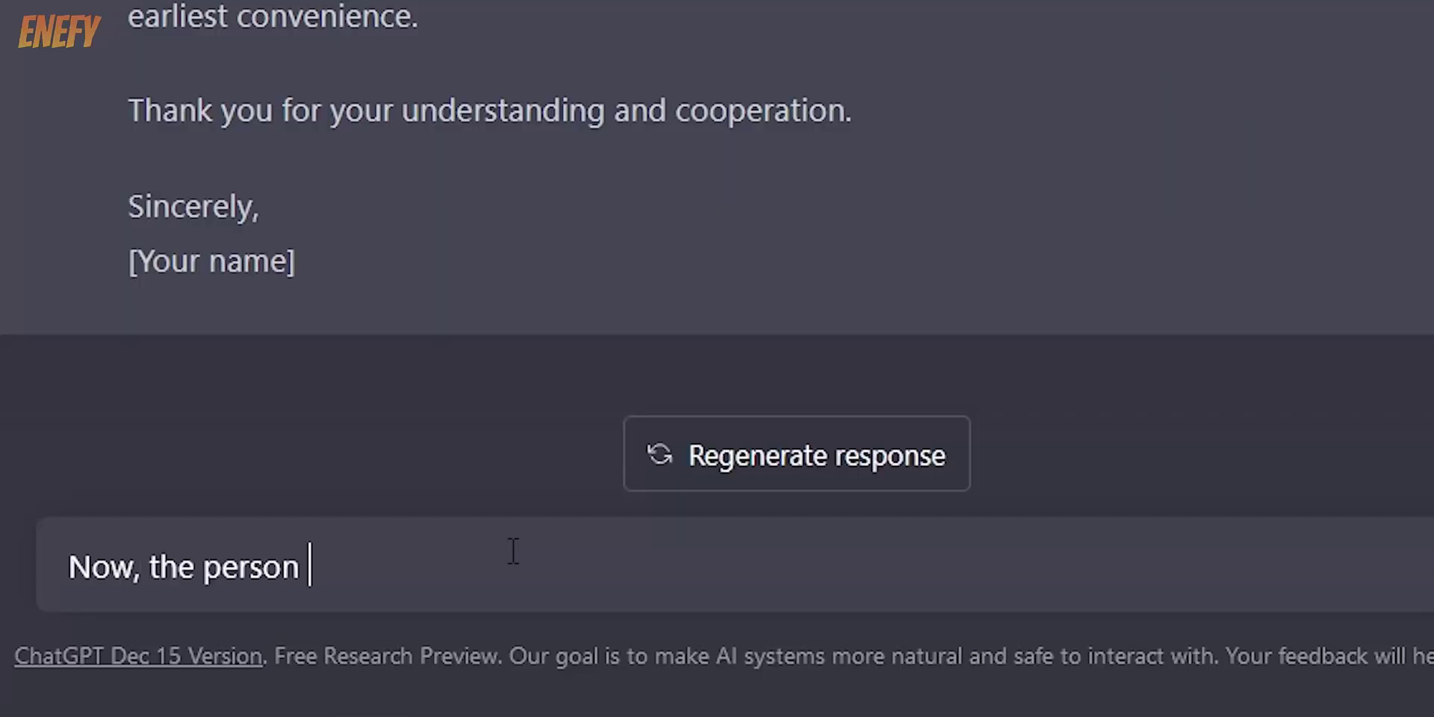
Step: Ask for a refund email citing law, obligations and warnings, then 'make it less polite'
{"action": "type", "text": "refused to do it. Can you write me one more email, with law, obligations, and warning that if he doesn't return my money i will take legal actions"}
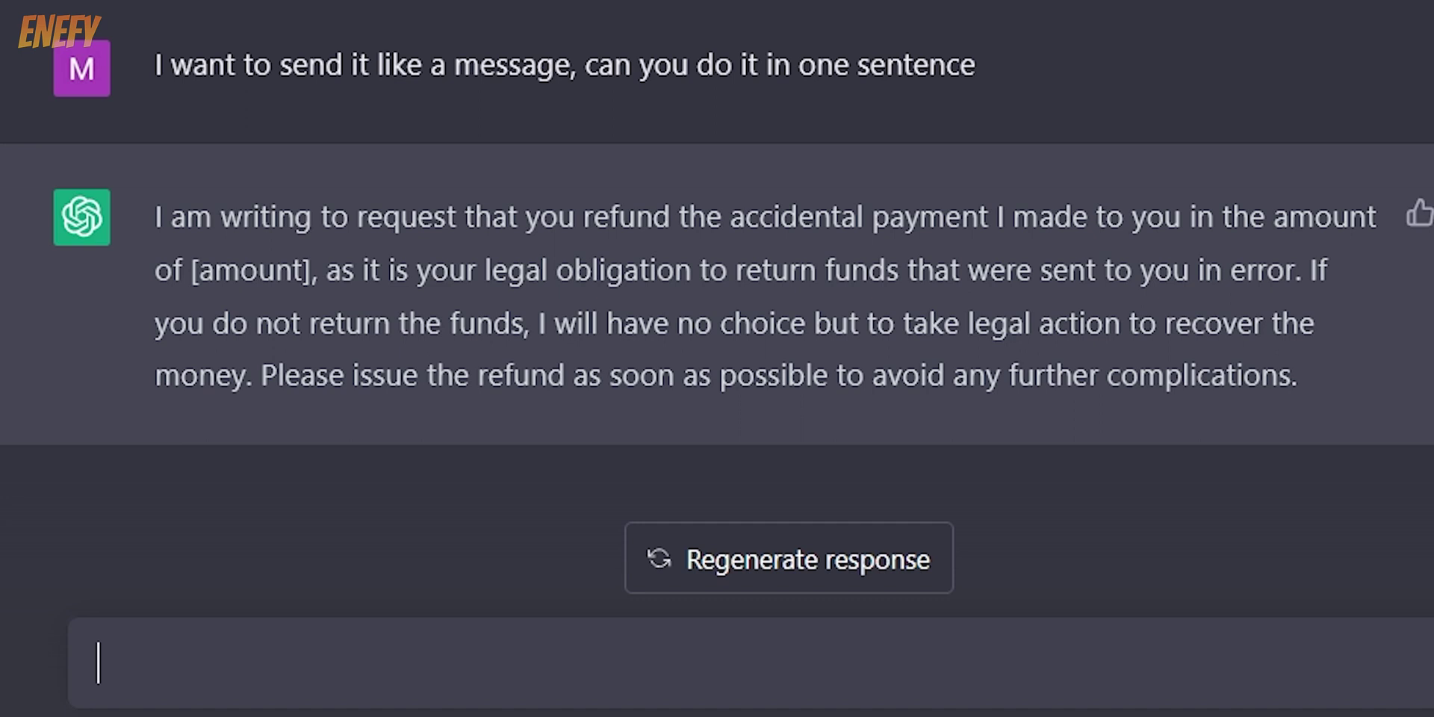
{"action": "type", "text": "make it less polite"}
{"action": "key", "text": "Return"}
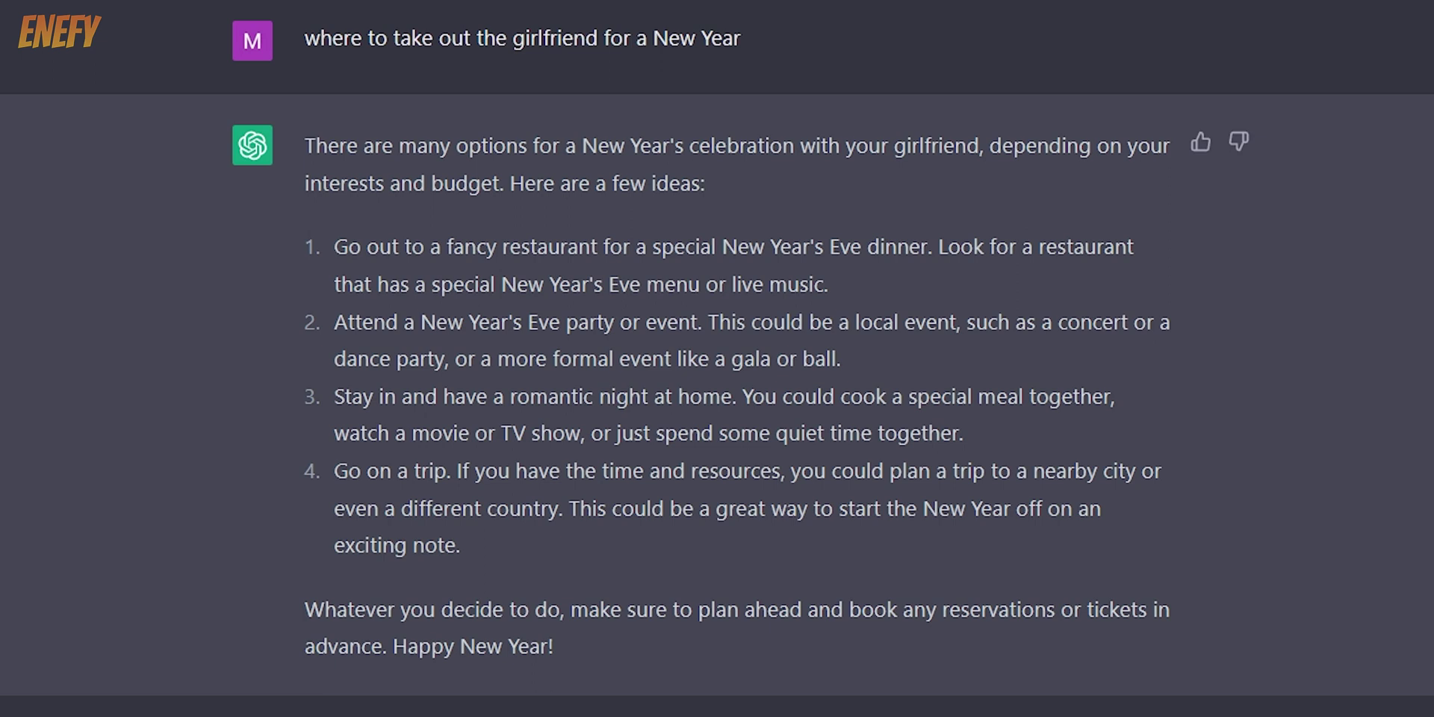
Step: Reply 'But, I don't have any money.' to the date ideas, then ask for less romantic confessions
{"action": "type", "text": "B"}
{"action": "type", "text": "ut, I don't have any money."}
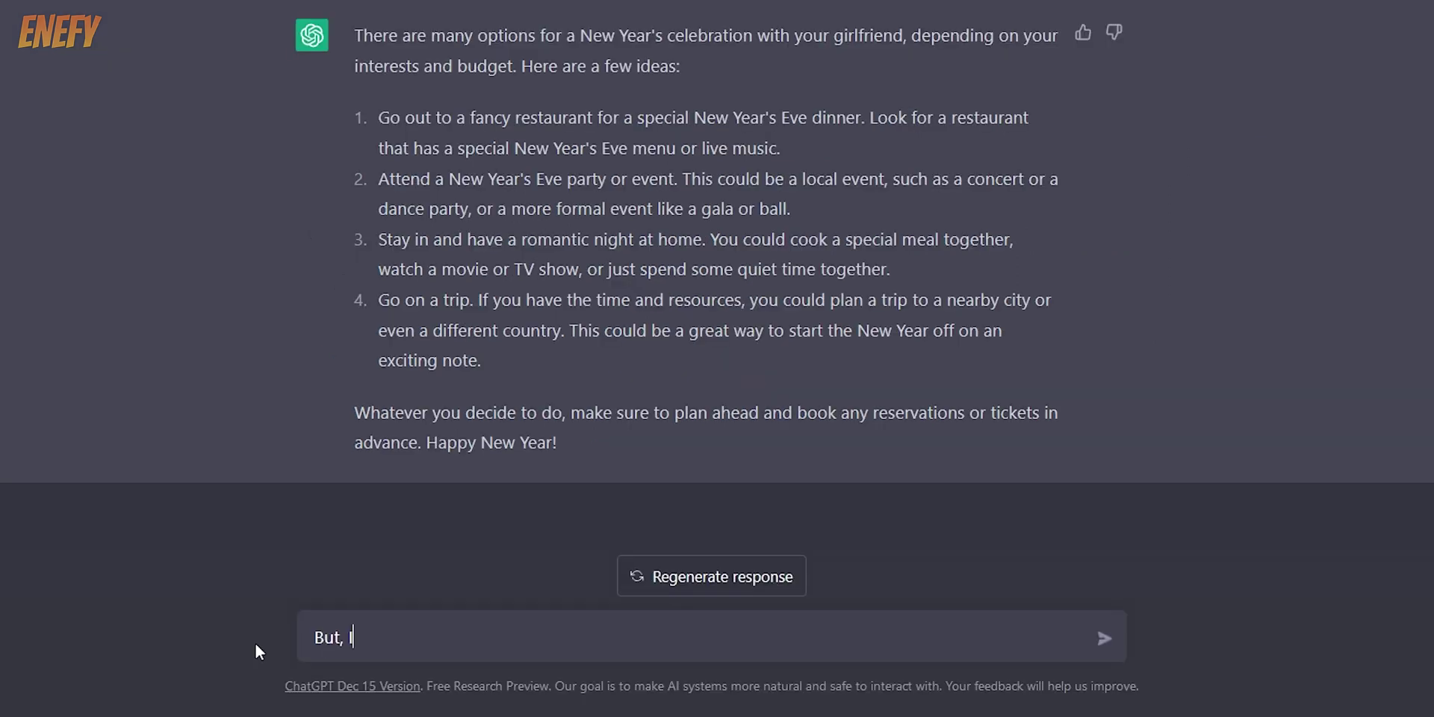
{"action": "key", "text": "Return"}
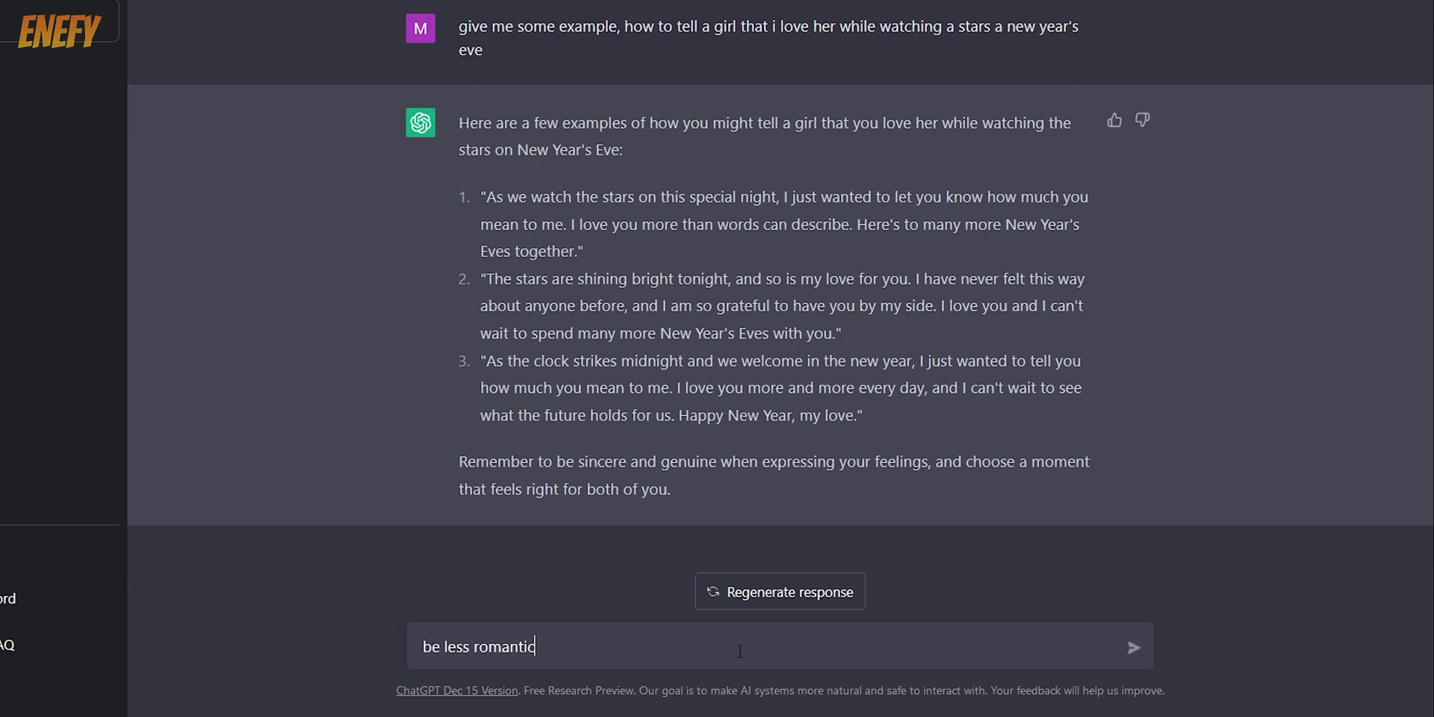
{"action": "key", "text": "Return"}
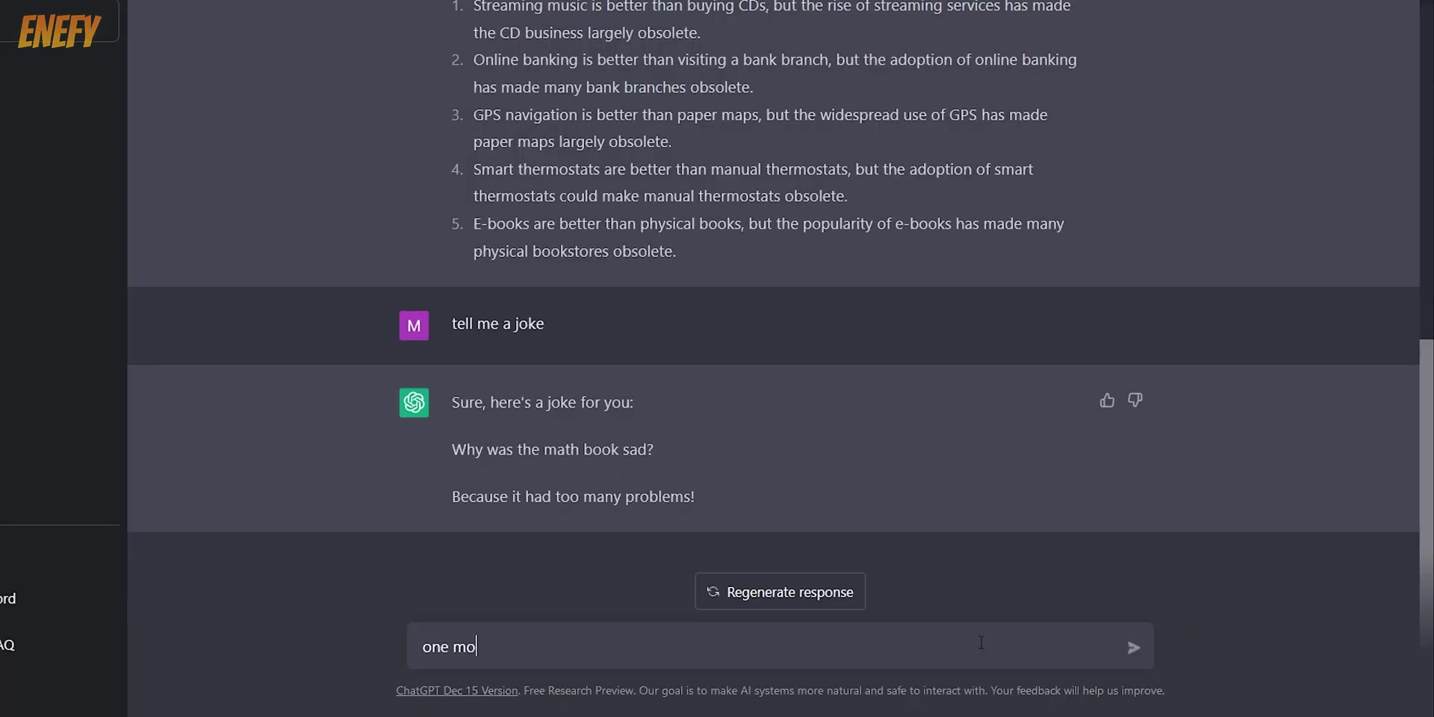
Step: Ask ChatGPT for one more joke after the sad math book joke
{"action": "type", "text": "se"}
{"action": "key", "text": "Return"}
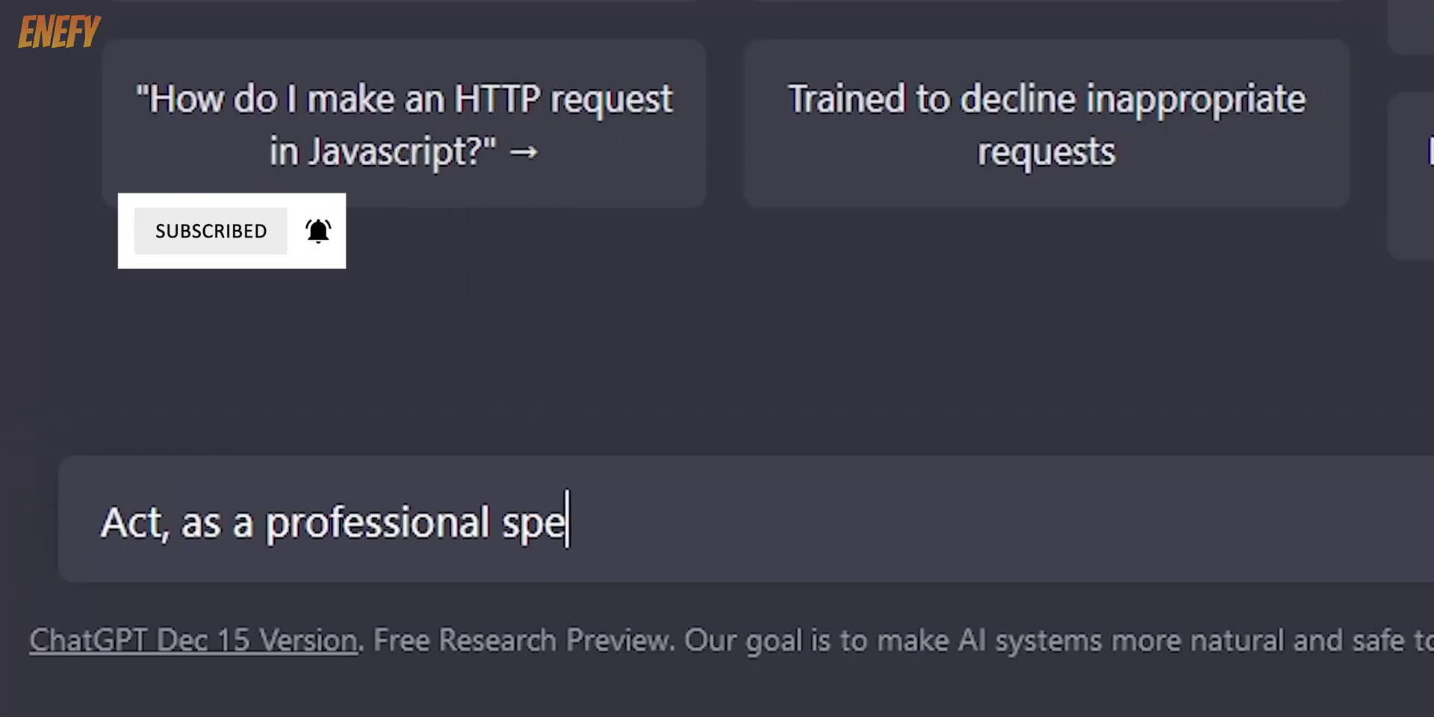
Step: Make ChatGPT a spelling and grammar corrector and submit 'Outt side isss raining, ant is vary colt.'
{"action": "type", "text": "ling and grammar corrector and improve"}
{"action": "key", "text": "Return"}
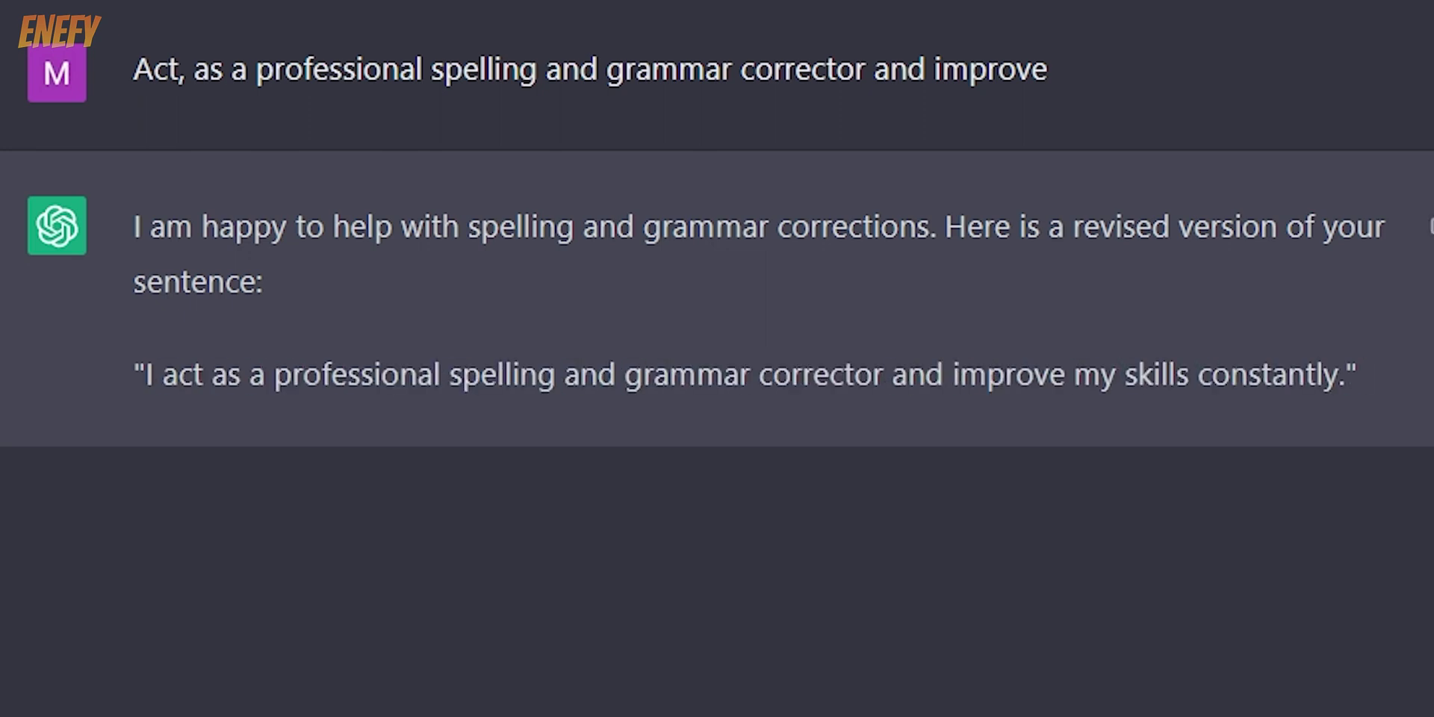
{"action": "type", "text": "Outt "}
{"action": "type", "text": "side isss raining, ant is vary colt."}
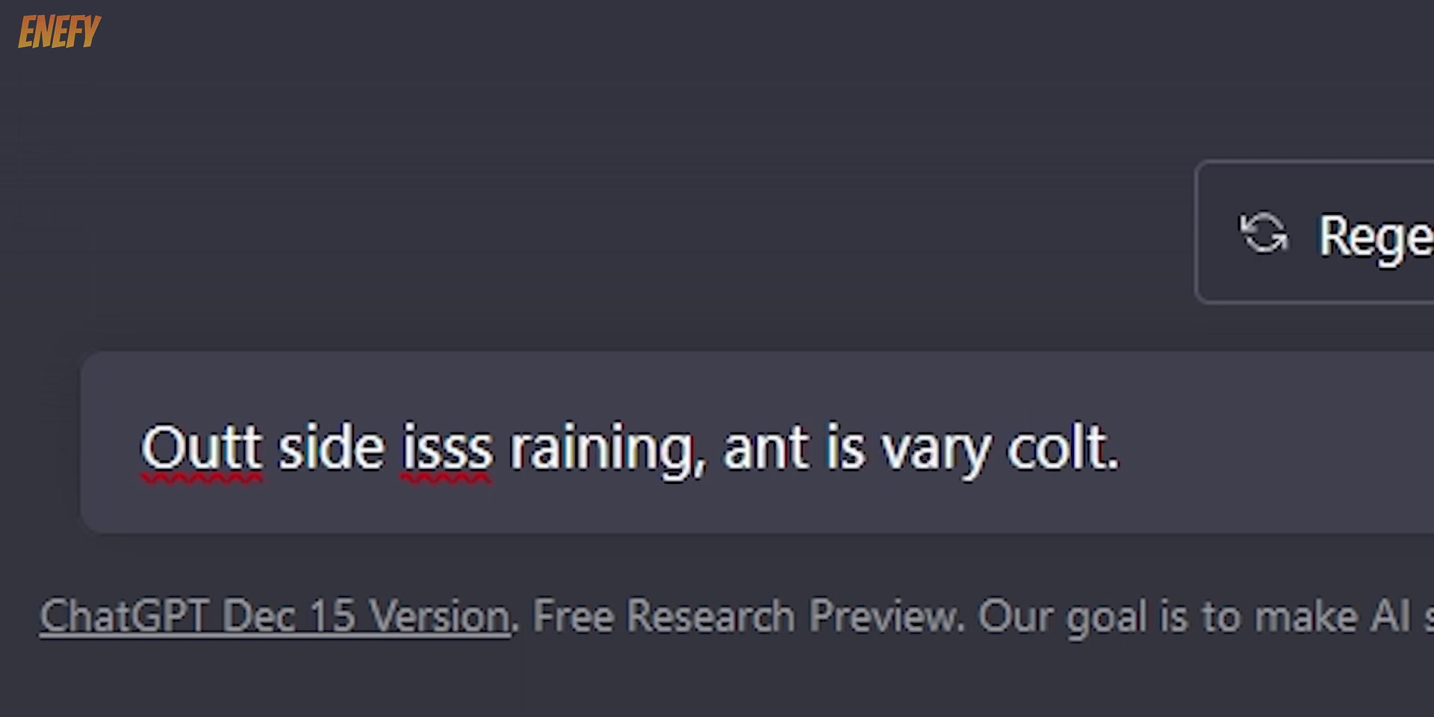
{"action": "key", "text": "Return"}
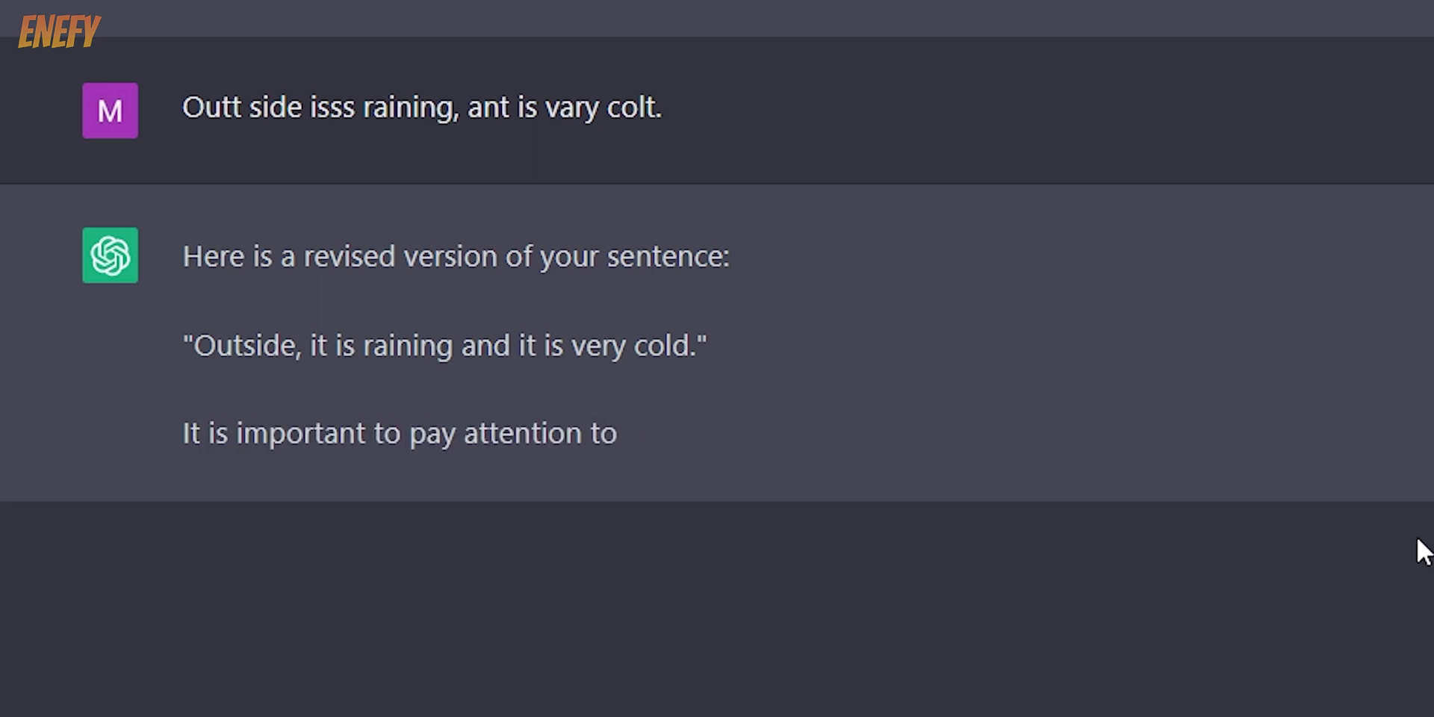